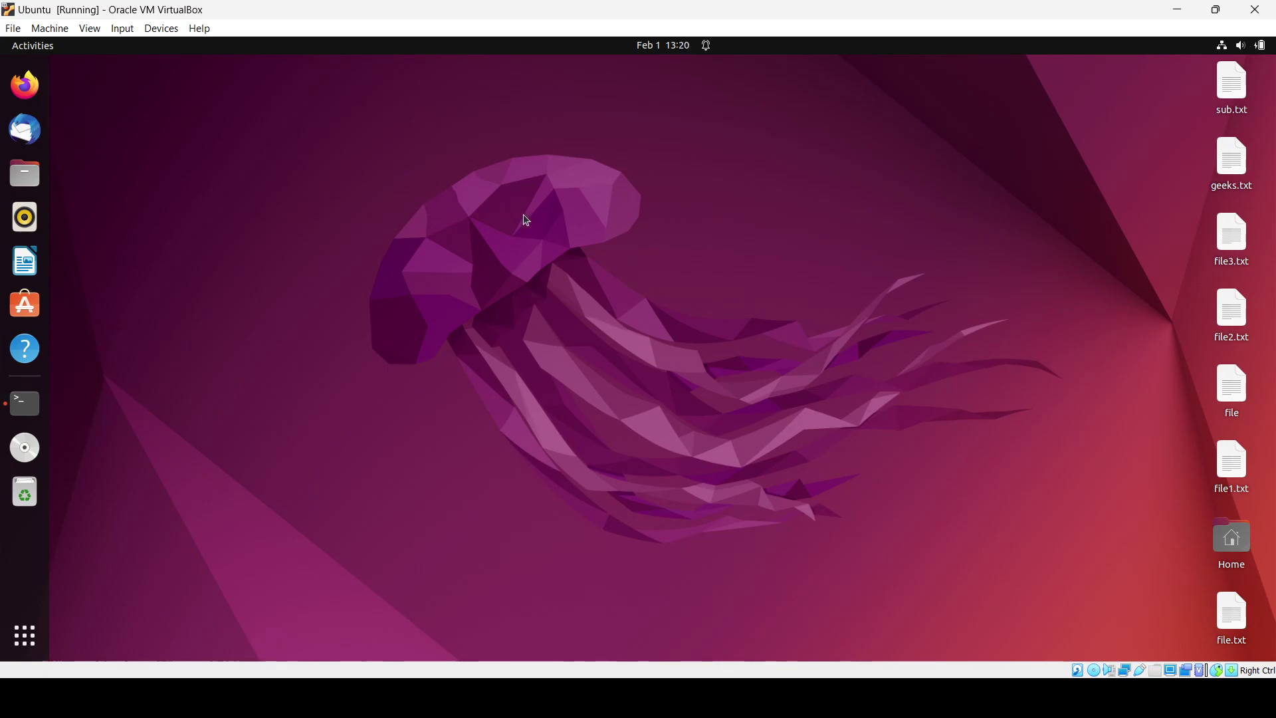
Step: Open a centred, enlarged terminal and run 'sudo apt-get install gimp'
{"action": "key", "text": "ctrl+alt+t"}
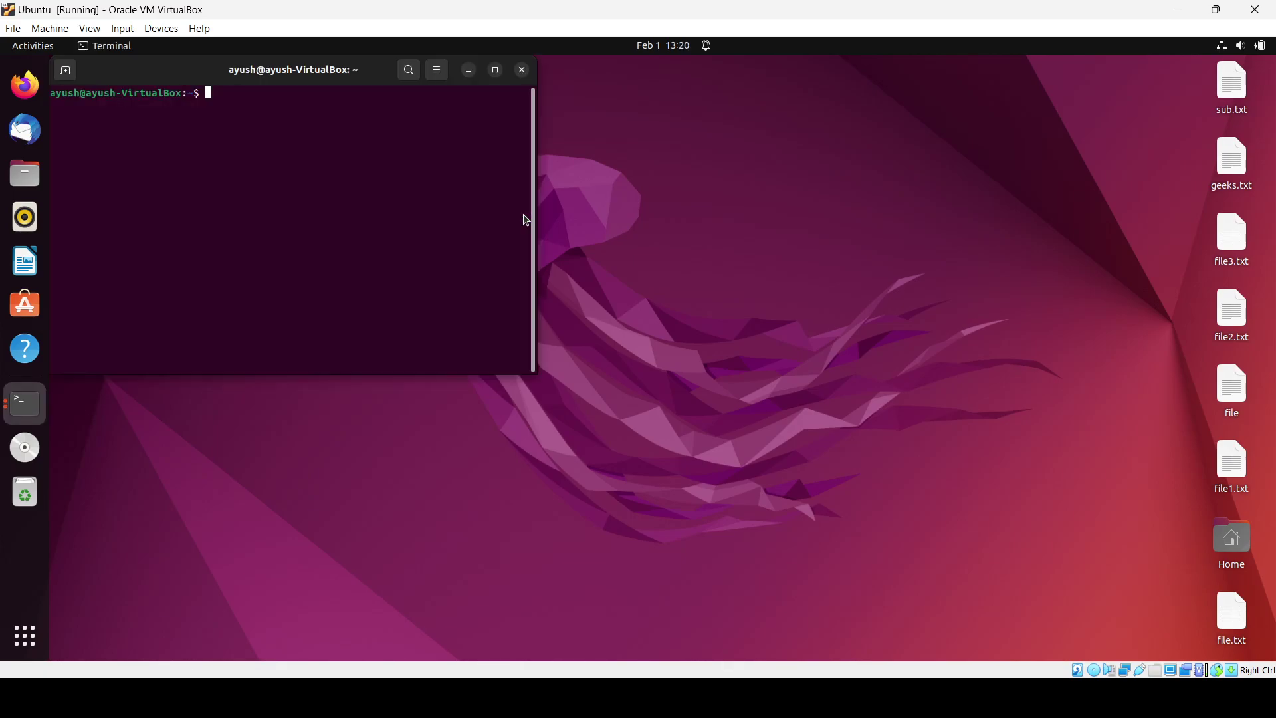
{"action": "left_click_drag", "start_coordinate": [337, 67], "coordinate": [610, 144]}
{"action": "key", "text": "ctrl+plus"}
{"action": "key", "text": "ctrl+plus"}
{"action": "type", "text": "sud"}
{"action": "key", "text": "BackSpace"}
{"action": "type", "text": "do apt-get install gimp"}
{"action": "key", "text": "Return"}
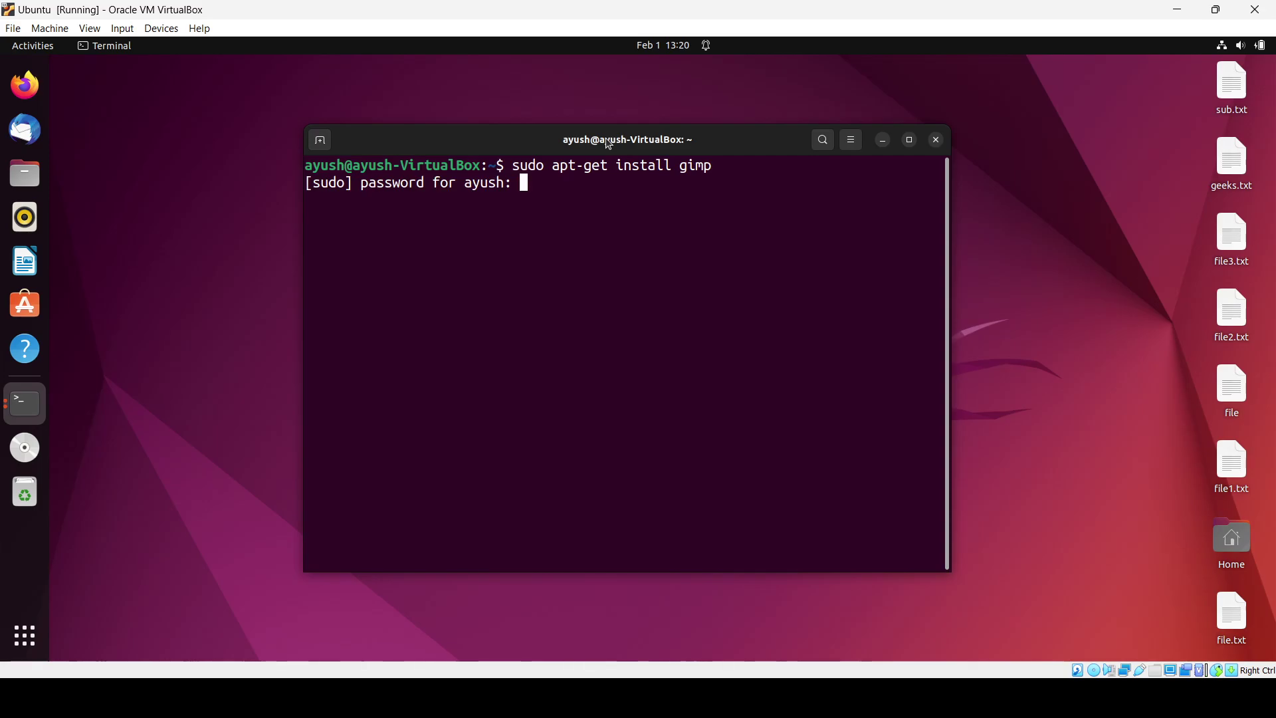
Step: Submit the sudo password, answer 'y' to install GIMP's 69 packages, then launch Firefox
{"action": "key", "text": "Return"}
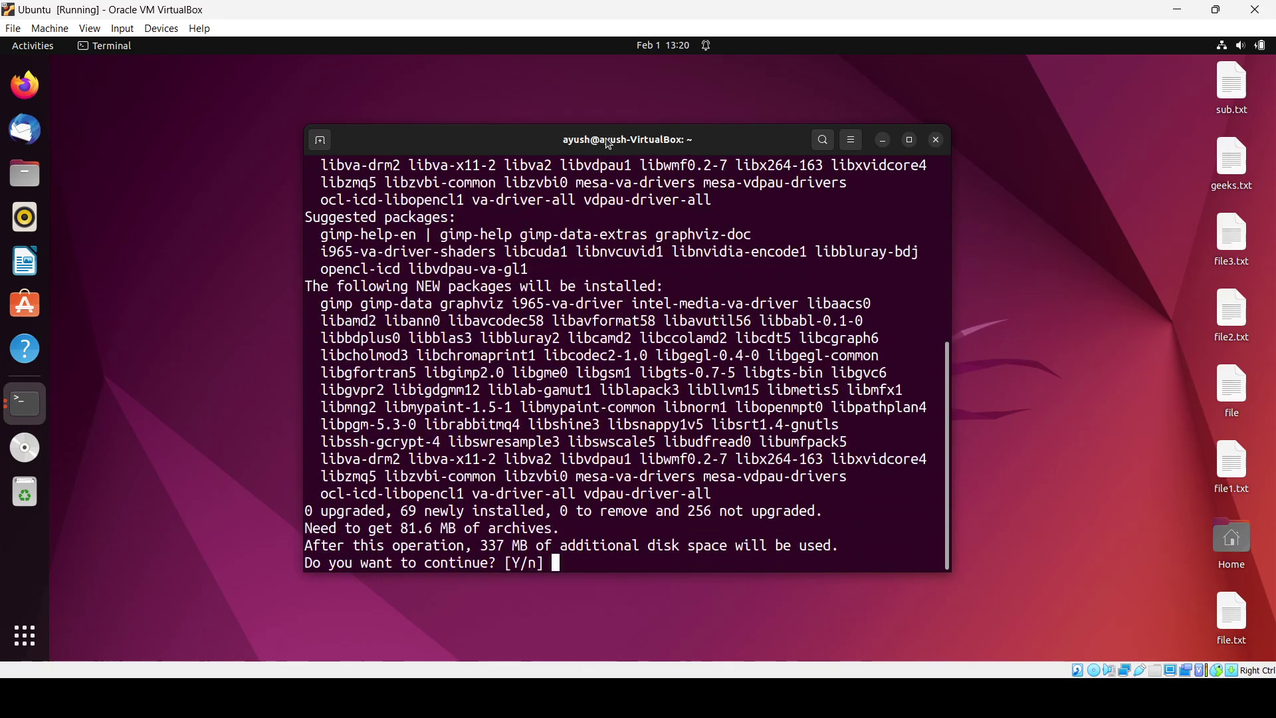
{"action": "type", "text": "y"}
{"action": "key", "text": "Return"}
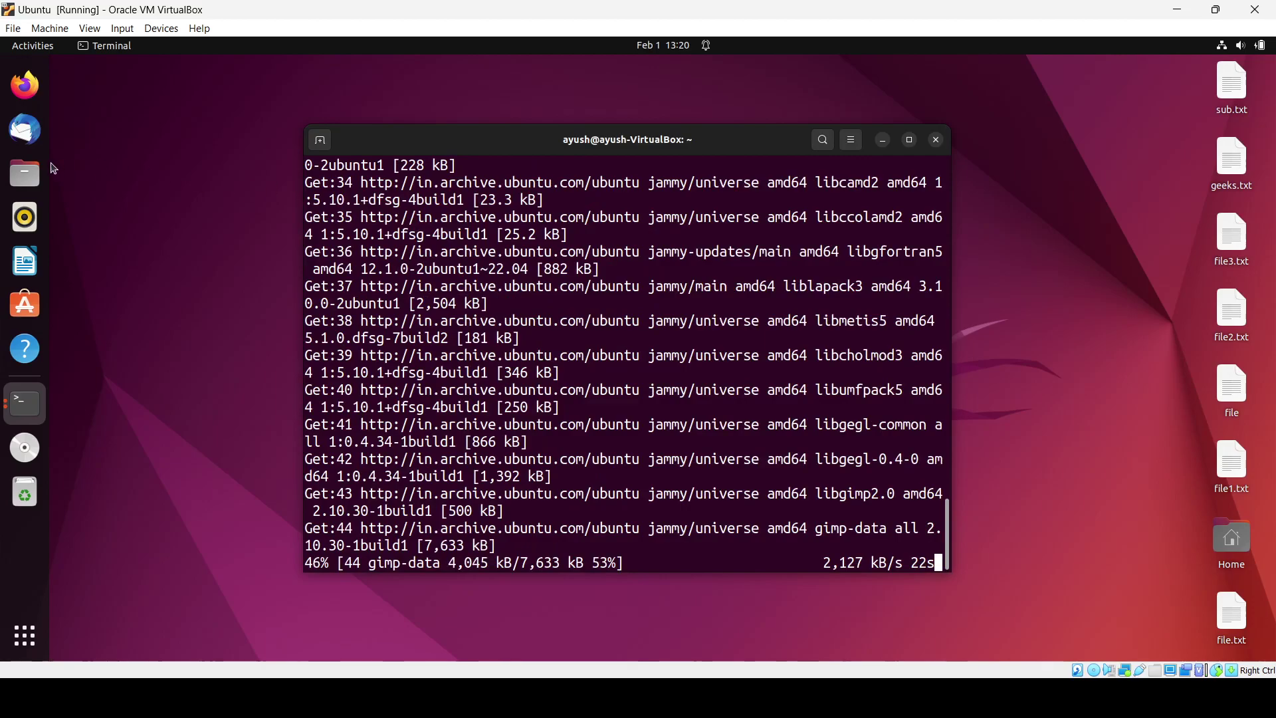
{"action": "left_click", "coordinate": [25, 85]}
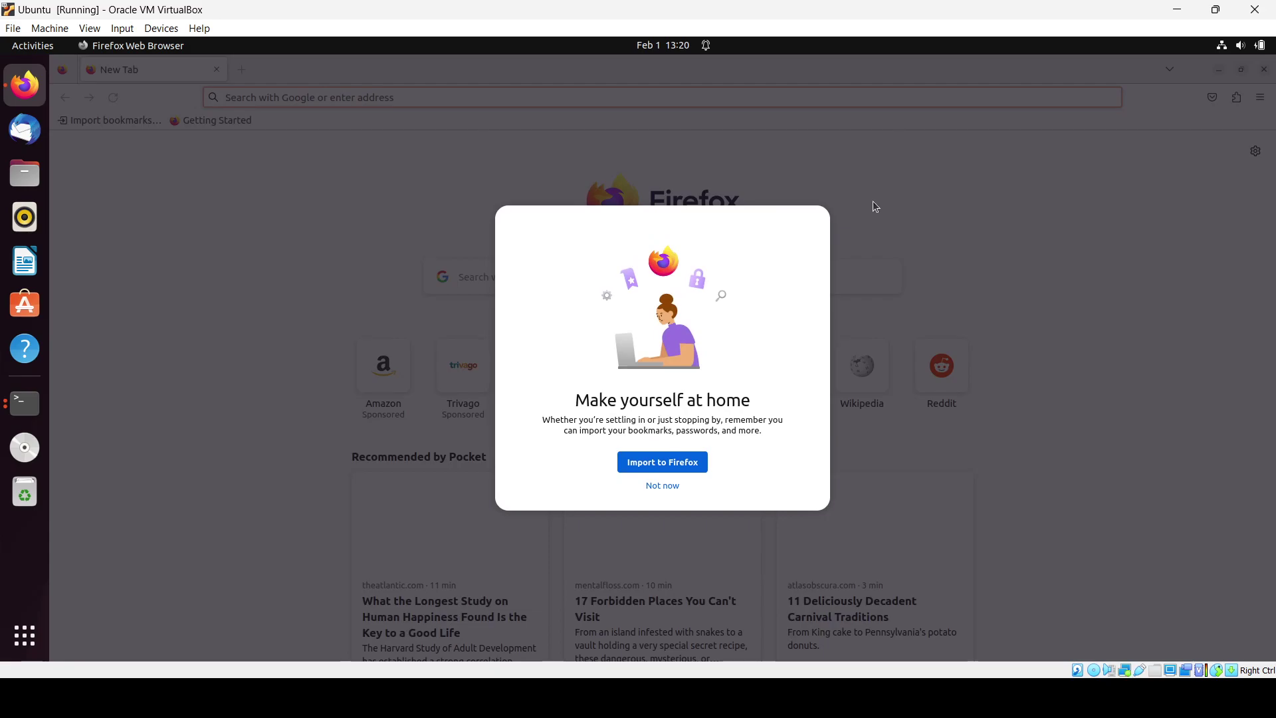
Step: Dismiss the import prompt, search for 'unsplash' and open the Unsplash website
{"action": "left_click", "coordinate": [669, 488]}
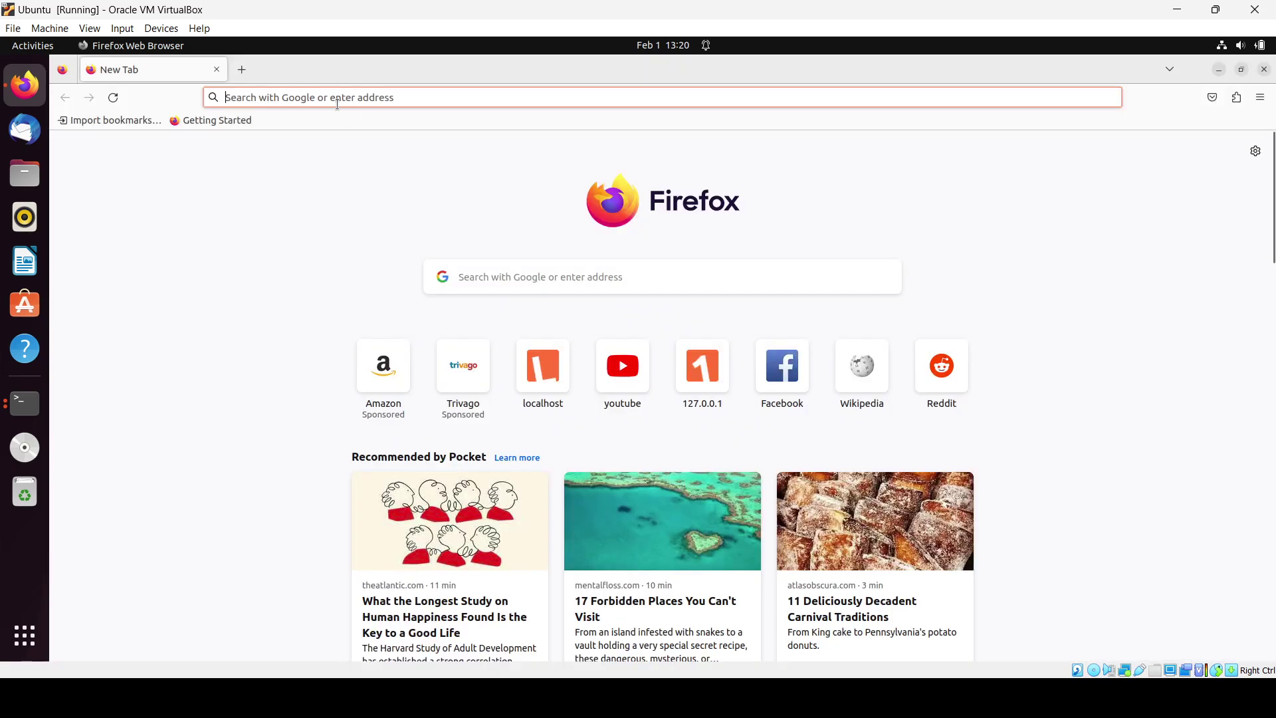
{"action": "left_click", "coordinate": [337, 99]}
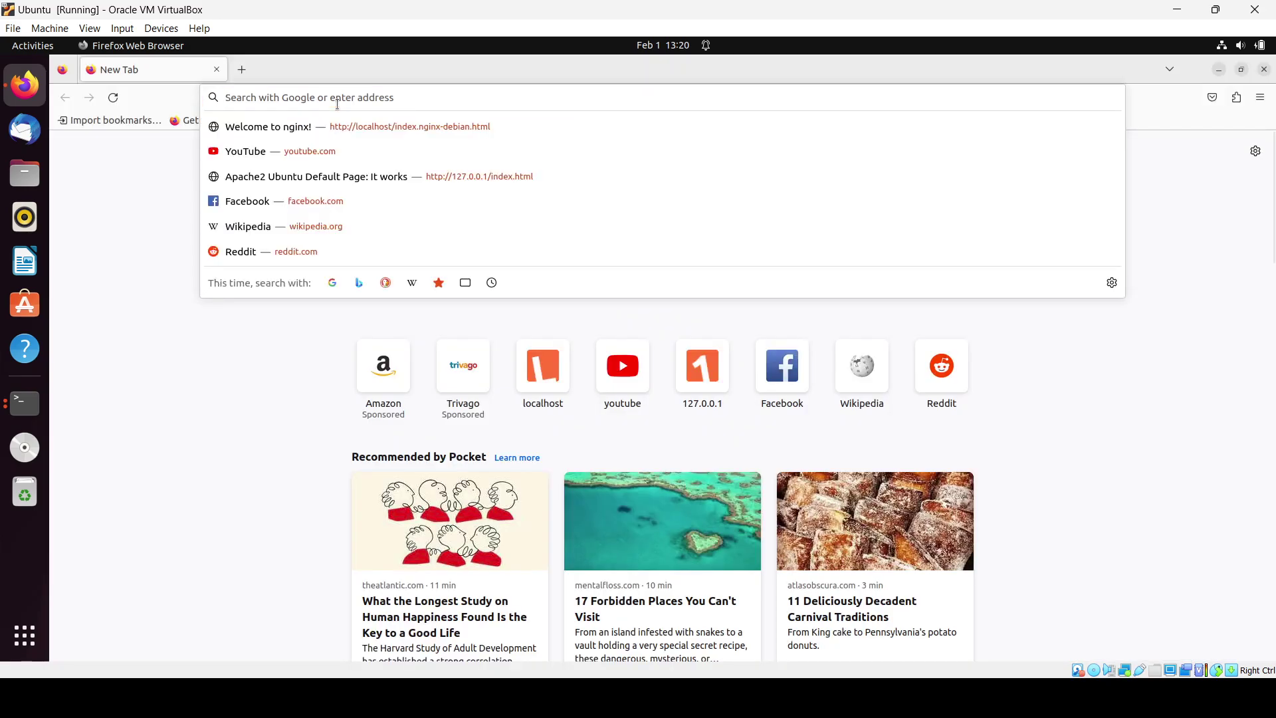
{"action": "type", "text": "uns"}
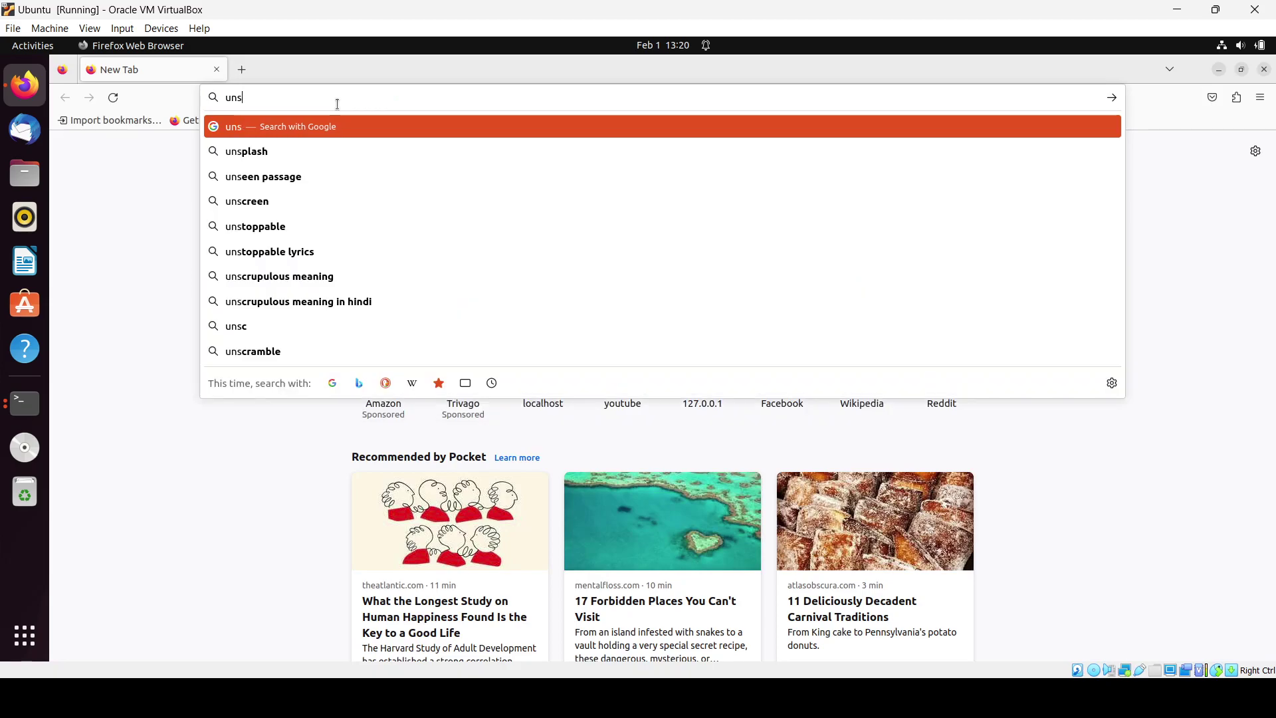
{"action": "type", "text": "plash"}
{"action": "key", "text": "Return"}
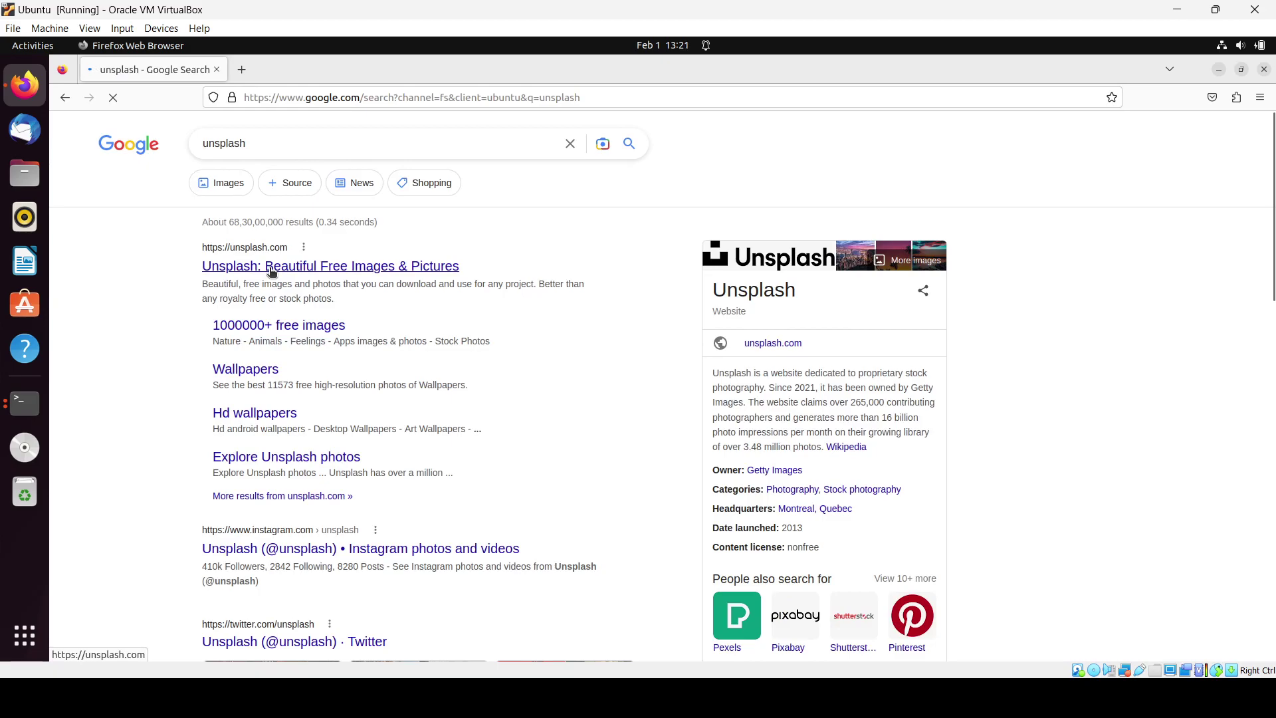
{"action": "left_click", "coordinate": [271, 267]}
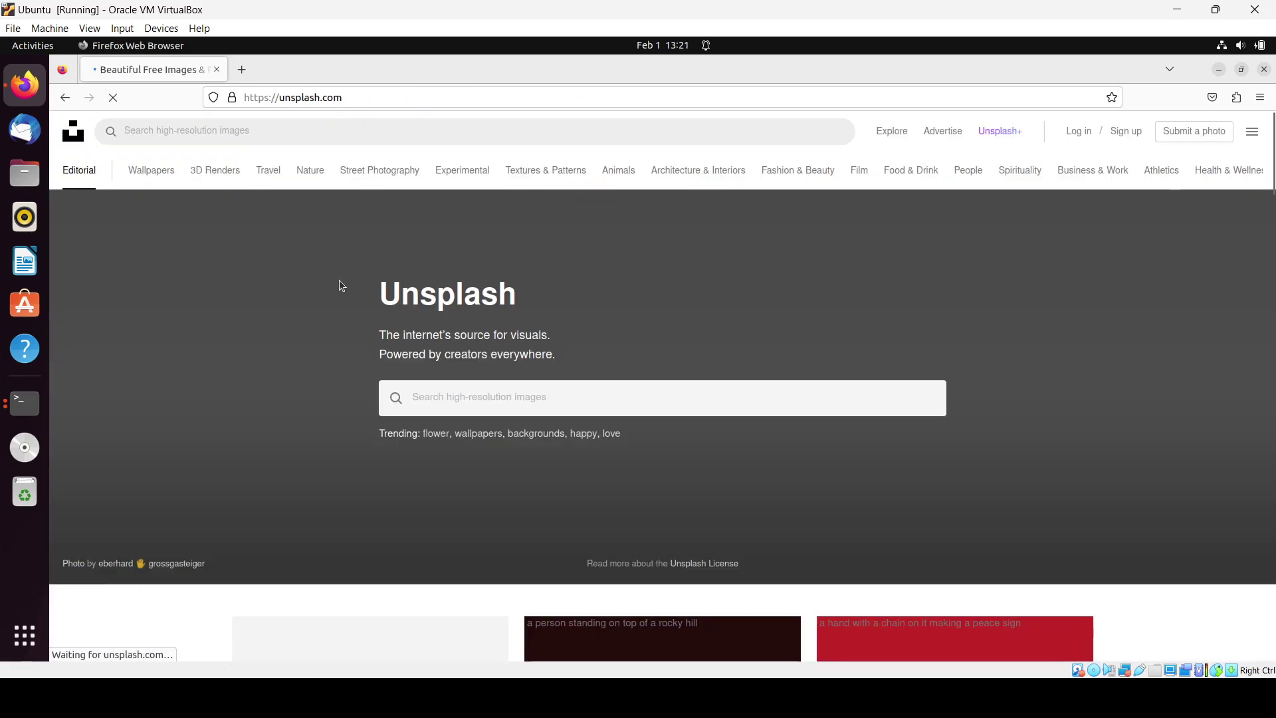
Step: Open the Mailchimp photo of hands typing on a laptop and zoom it to full width
{"action": "scroll", "coordinate": [495, 333], "scroll_direction": "down", "scroll_amount": 5}
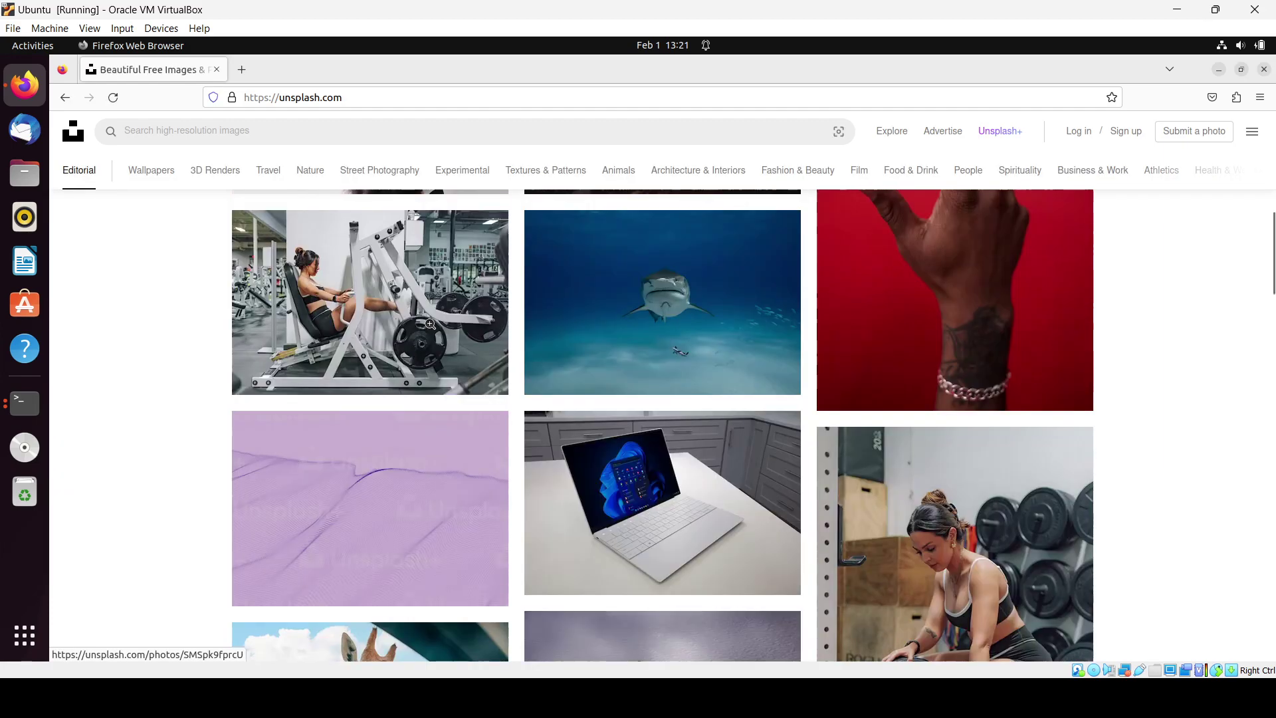
{"action": "scroll", "coordinate": [428, 326], "scroll_direction": "up", "scroll_amount": 5}
{"action": "left_click", "coordinate": [394, 466]}
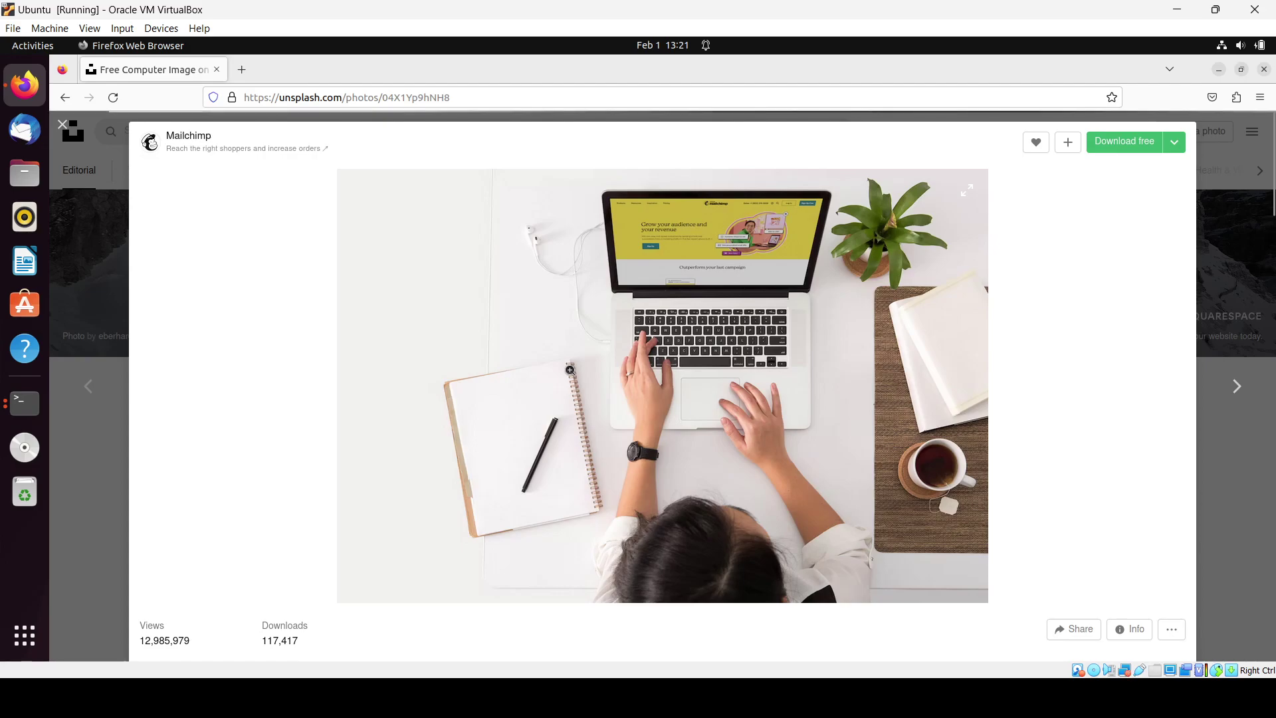
{"action": "left_click", "coordinate": [570, 371]}
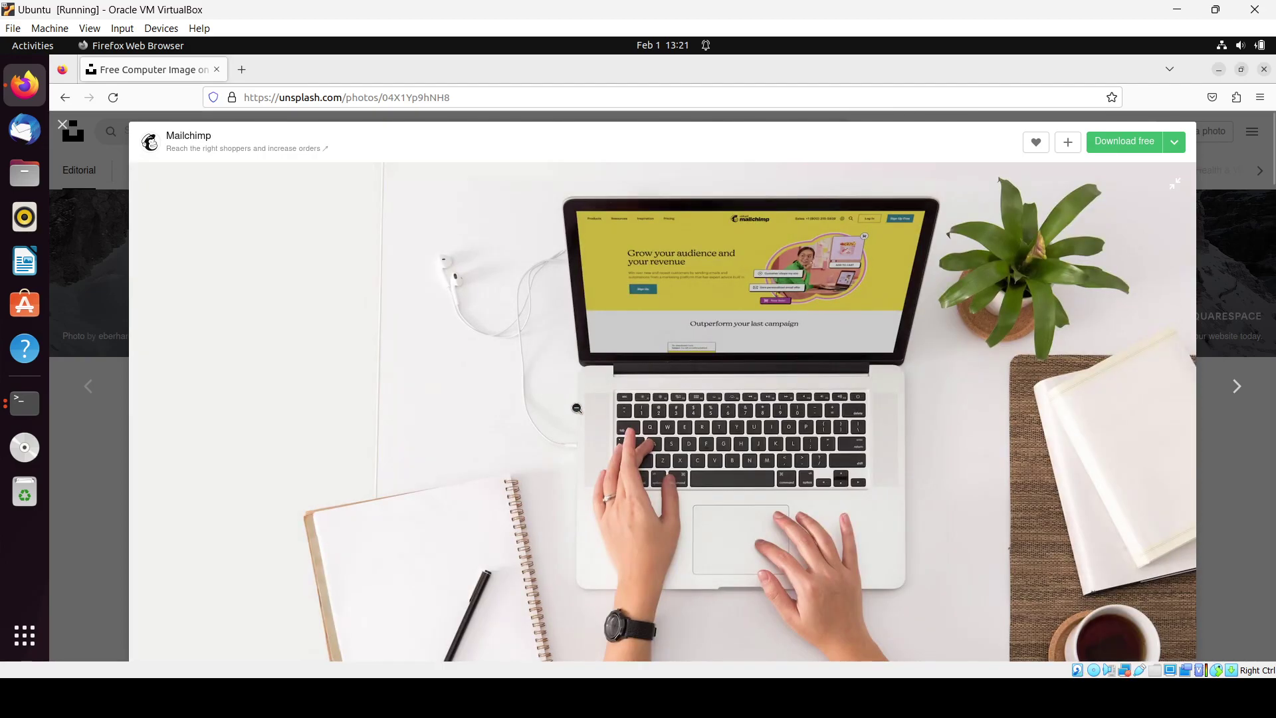
Step: Save the laptop photo into Downloads as test.png, replacing the .avif extension
{"action": "right_click", "coordinate": [577, 408]}
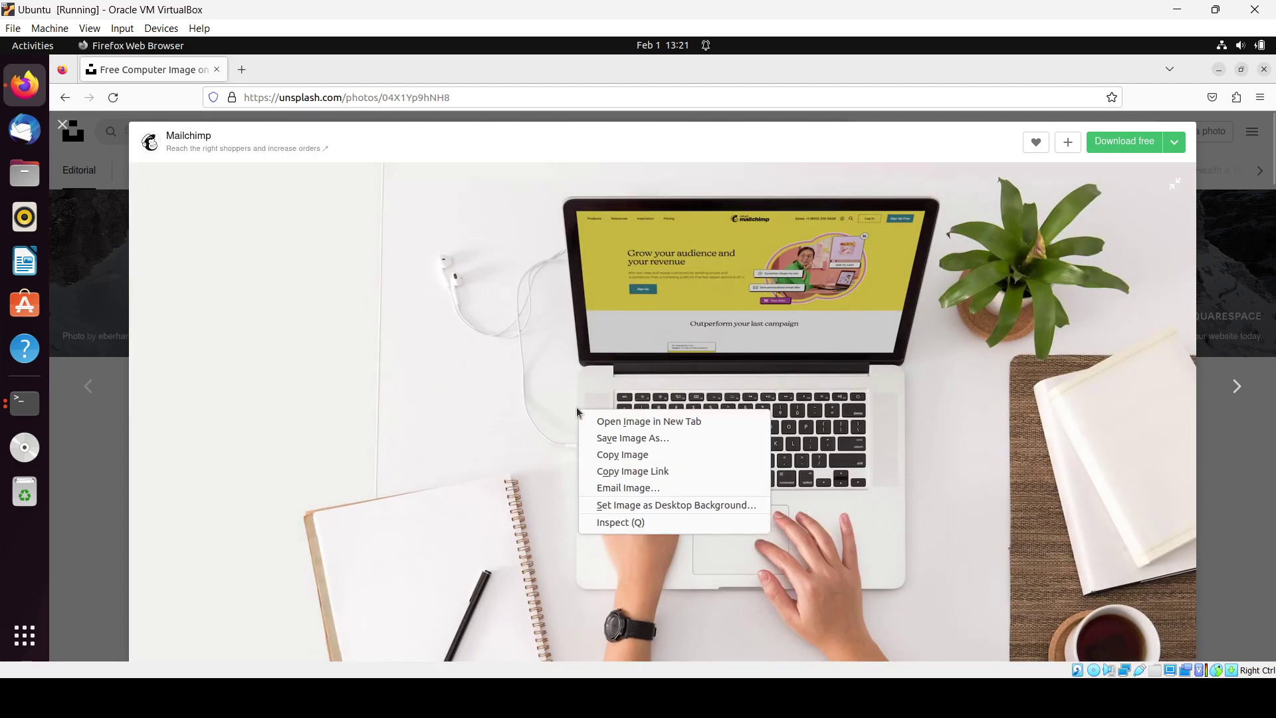
{"action": "left_click", "coordinate": [628, 437]}
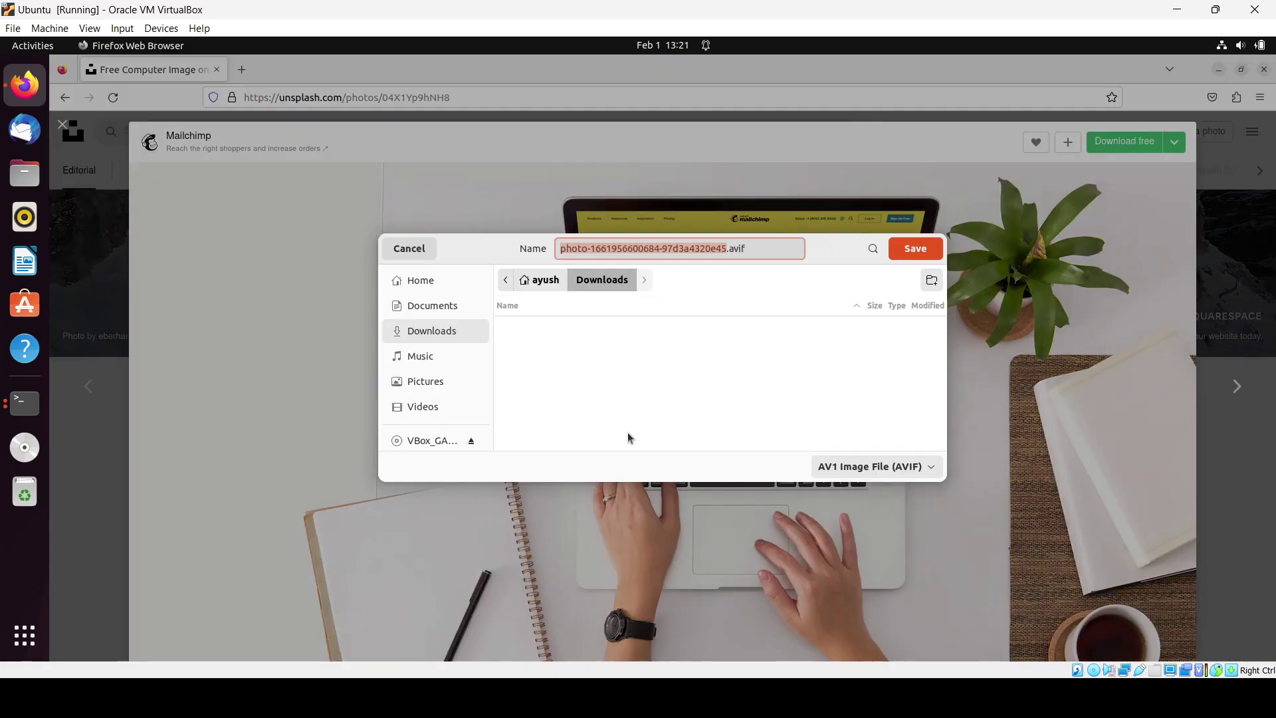
{"action": "type", "text": "test"}
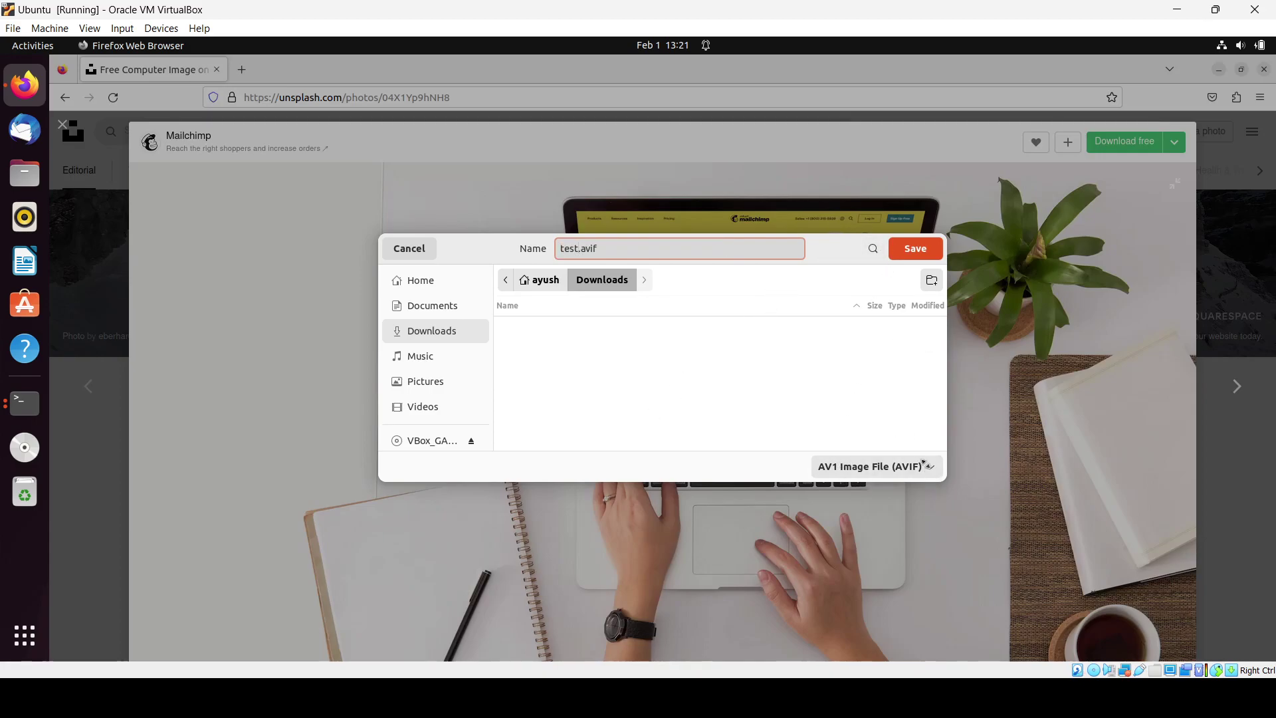
{"action": "left_click", "coordinate": [934, 471]}
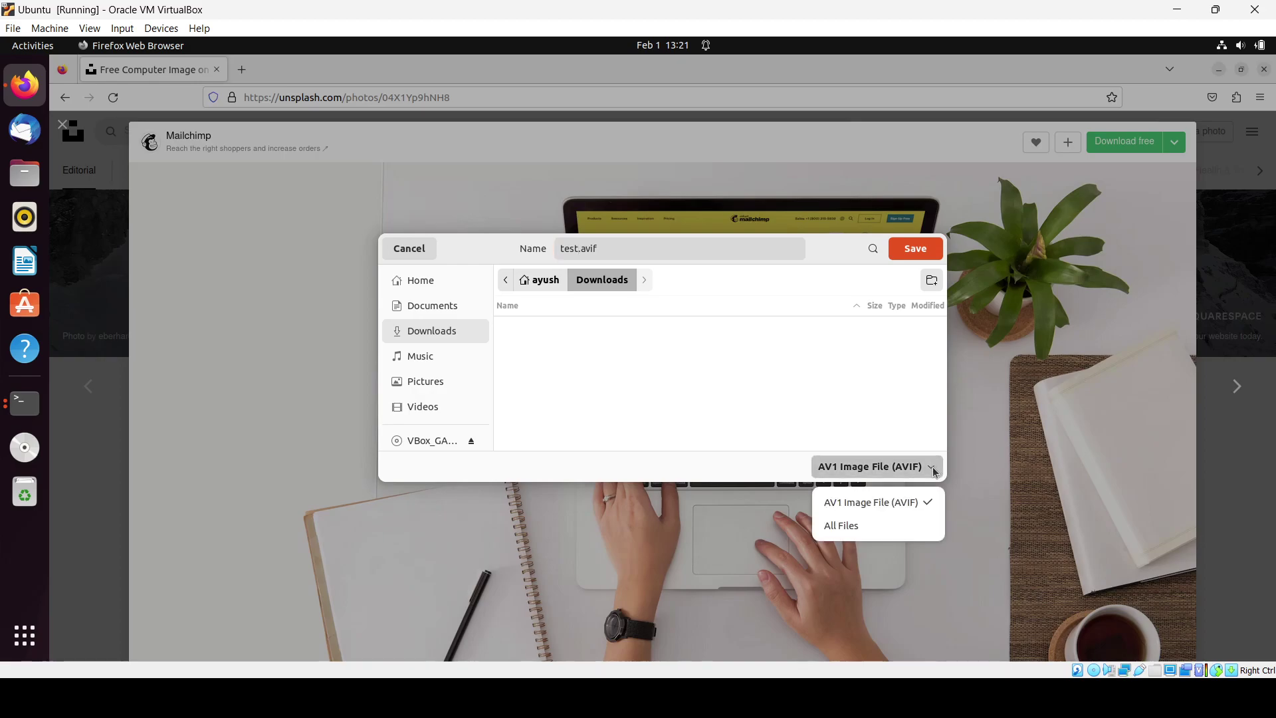
{"action": "left_click", "coordinate": [874, 526]}
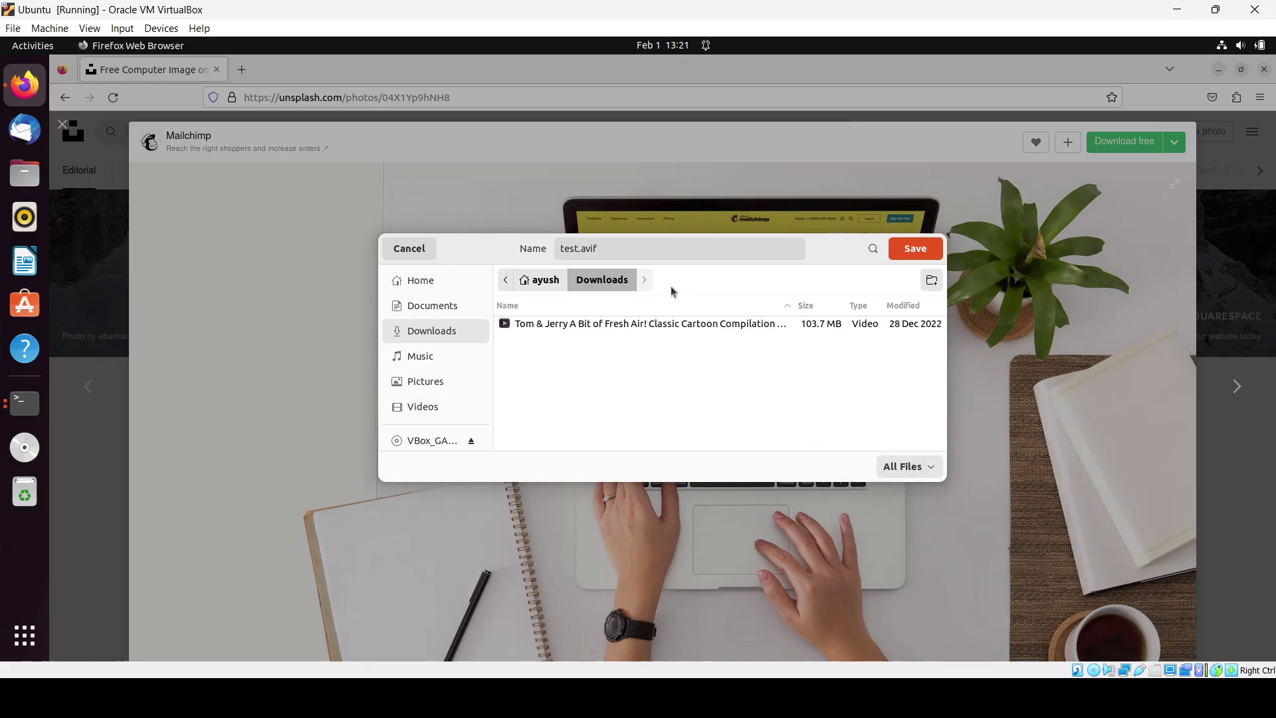
{"action": "left_click", "coordinate": [625, 248]}
{"action": "key", "text": "BackSpace"}
{"action": "key", "text": "BackSpace"}
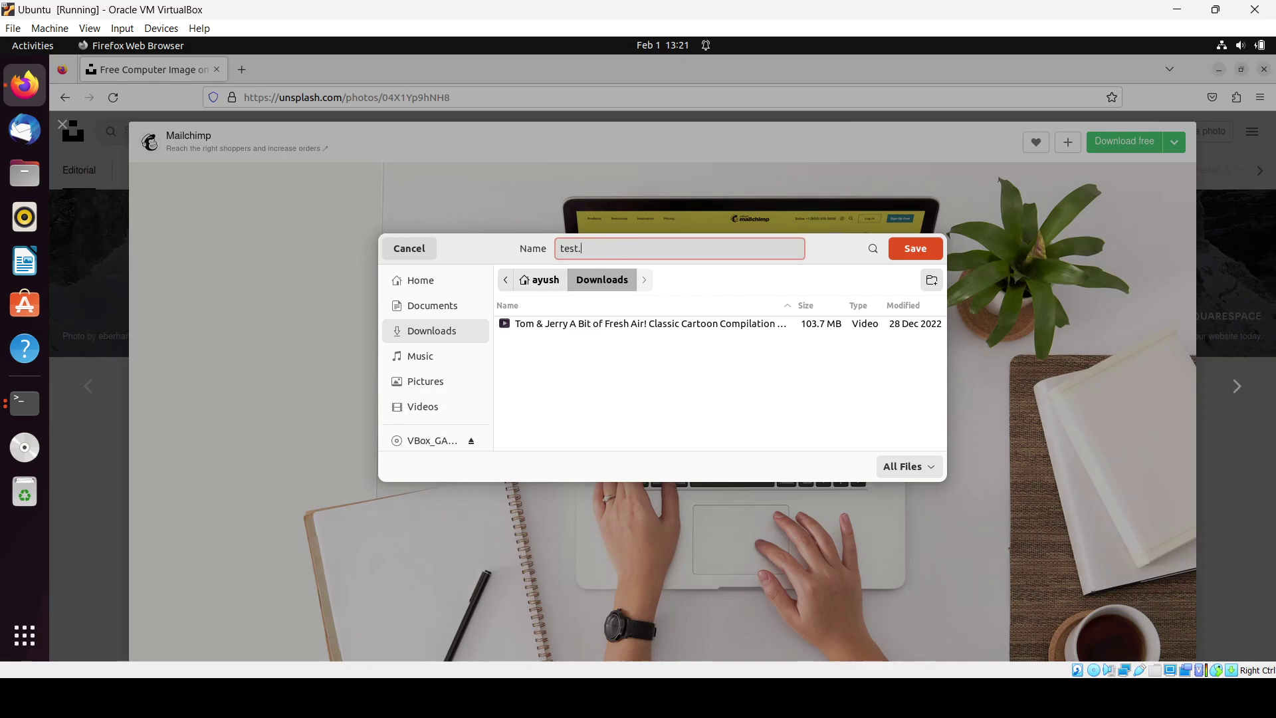
{"action": "type", "text": "png"}
{"action": "key", "text": "Return"}
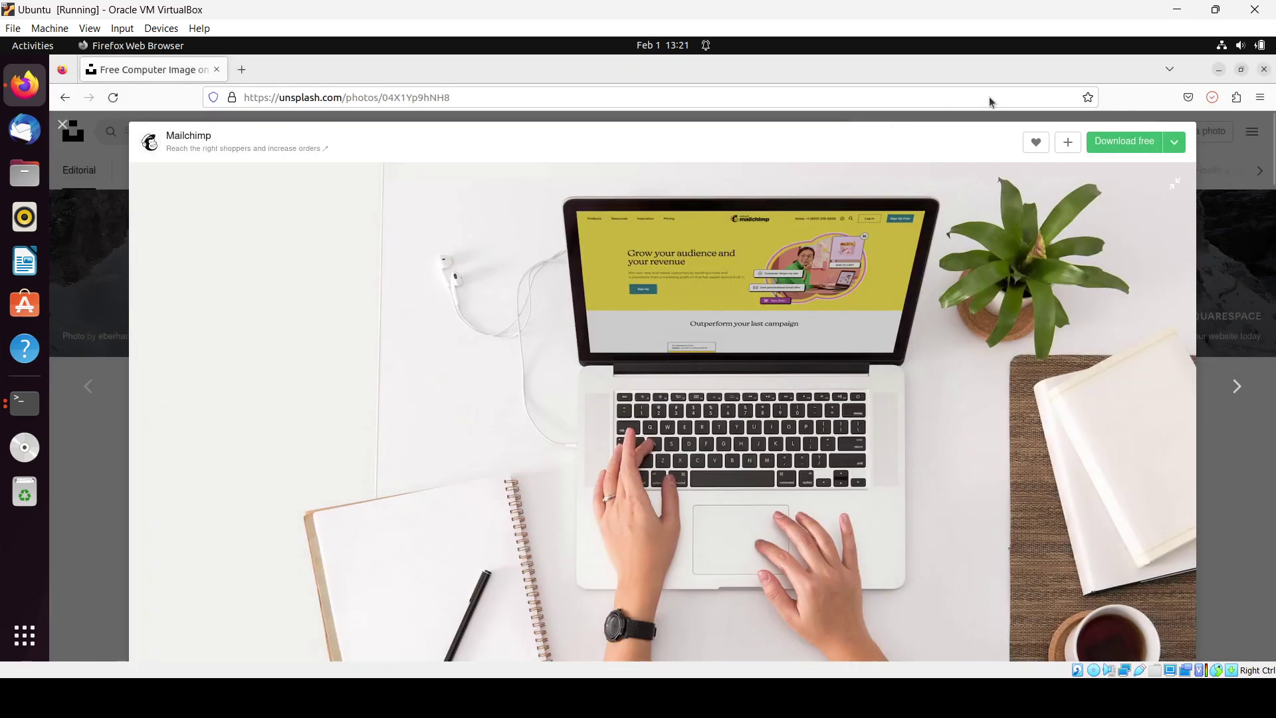
Step: After test.png fails in Image Viewer, download the full-size mailchimp-04X1Yp9hNH8-unsplash.jpg
{"action": "left_click", "coordinate": [1213, 98]}
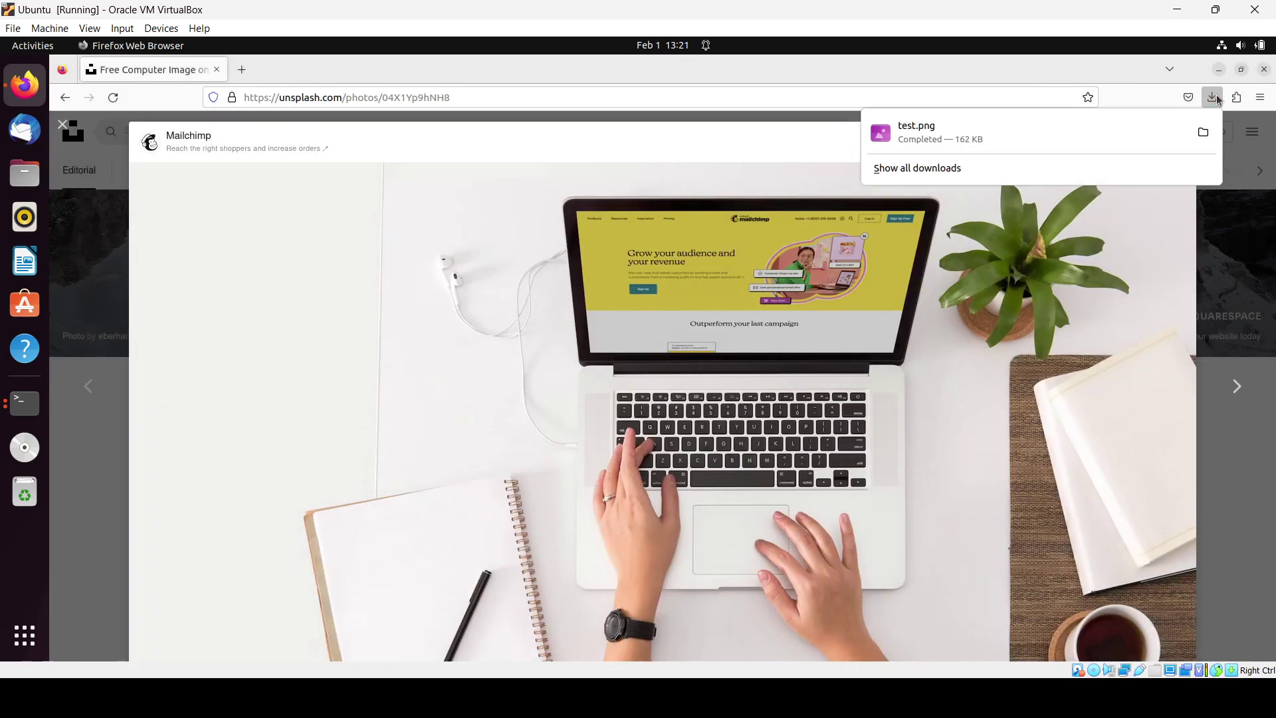
{"action": "left_click", "coordinate": [1004, 151]}
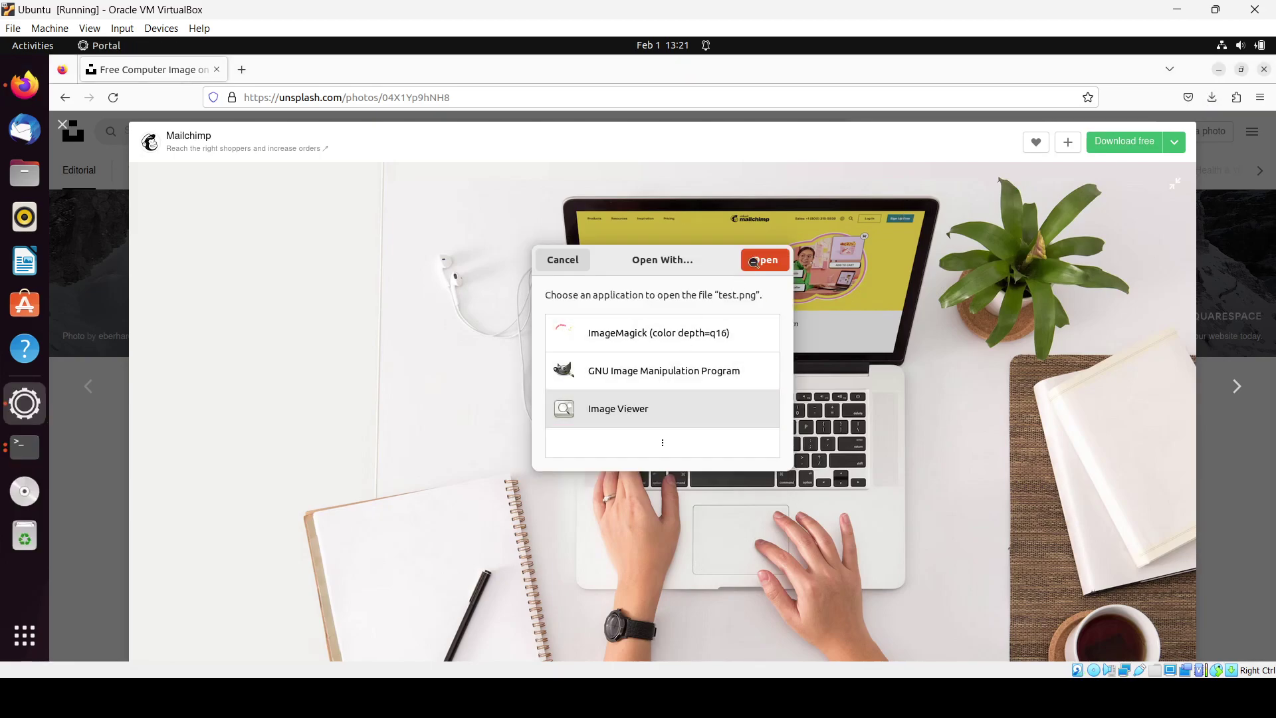
{"action": "left_click", "coordinate": [752, 263]}
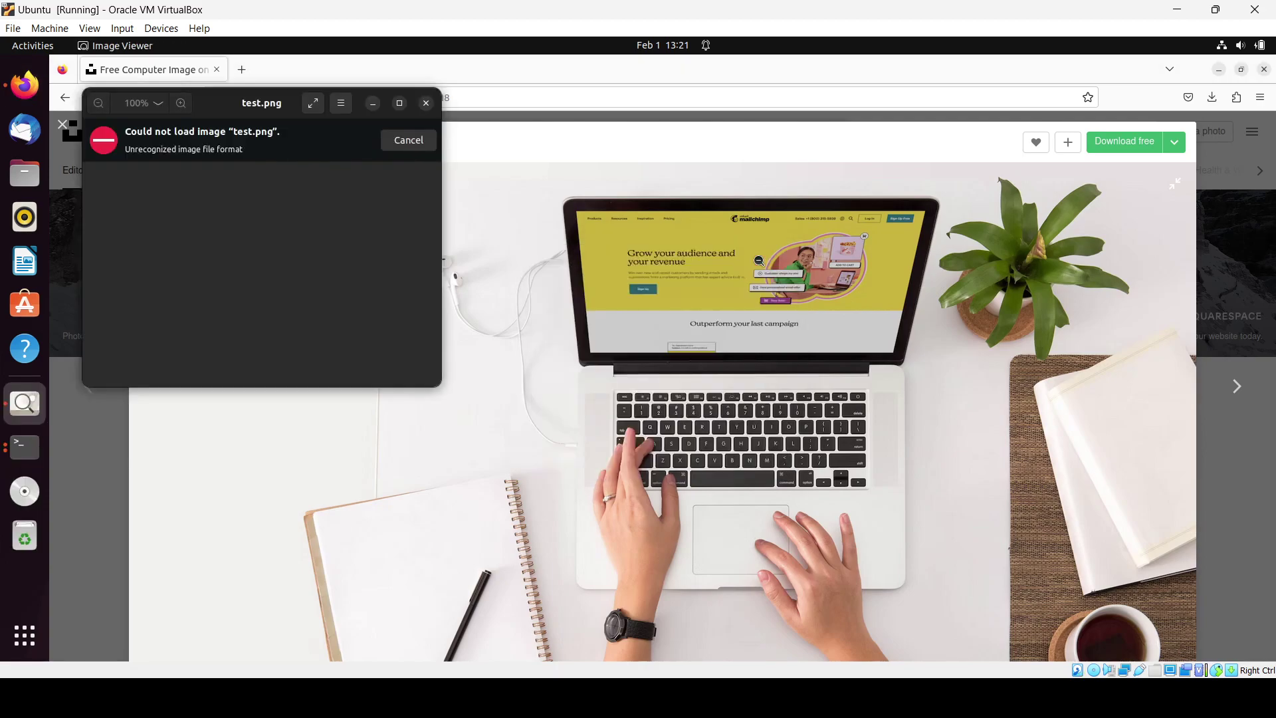
{"action": "left_click", "coordinate": [426, 103]}
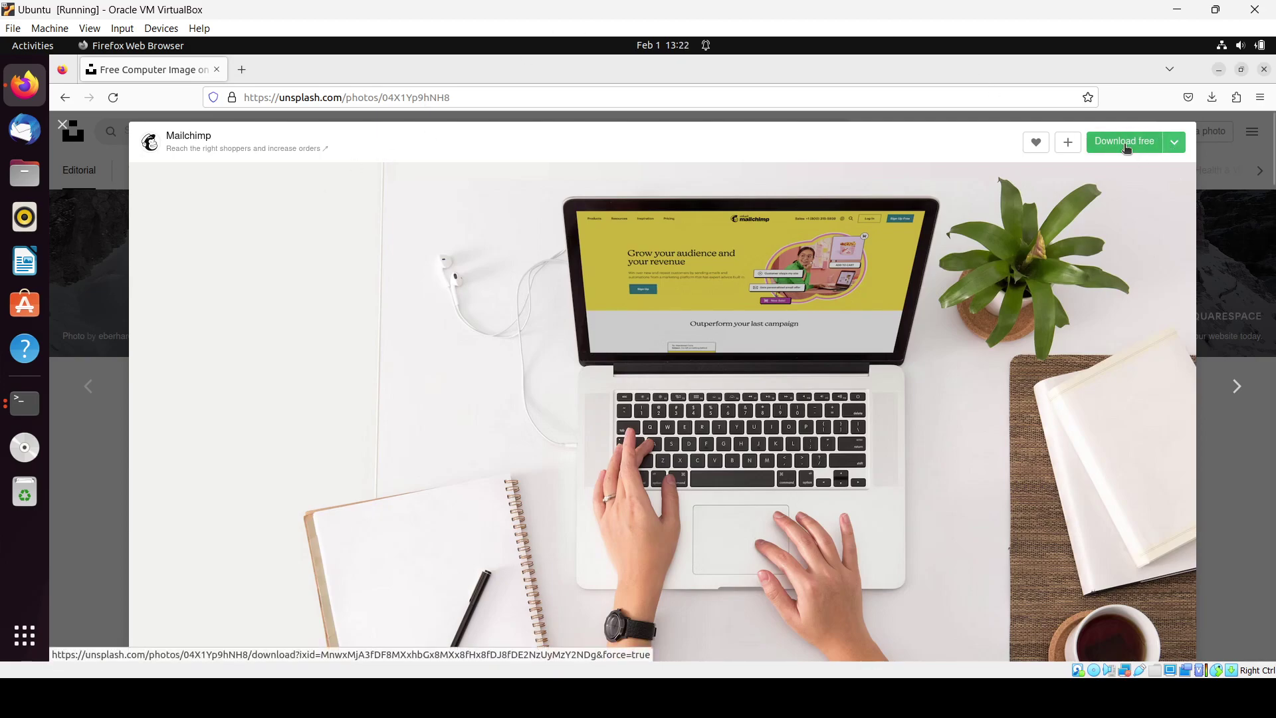
{"action": "left_click", "coordinate": [1125, 143]}
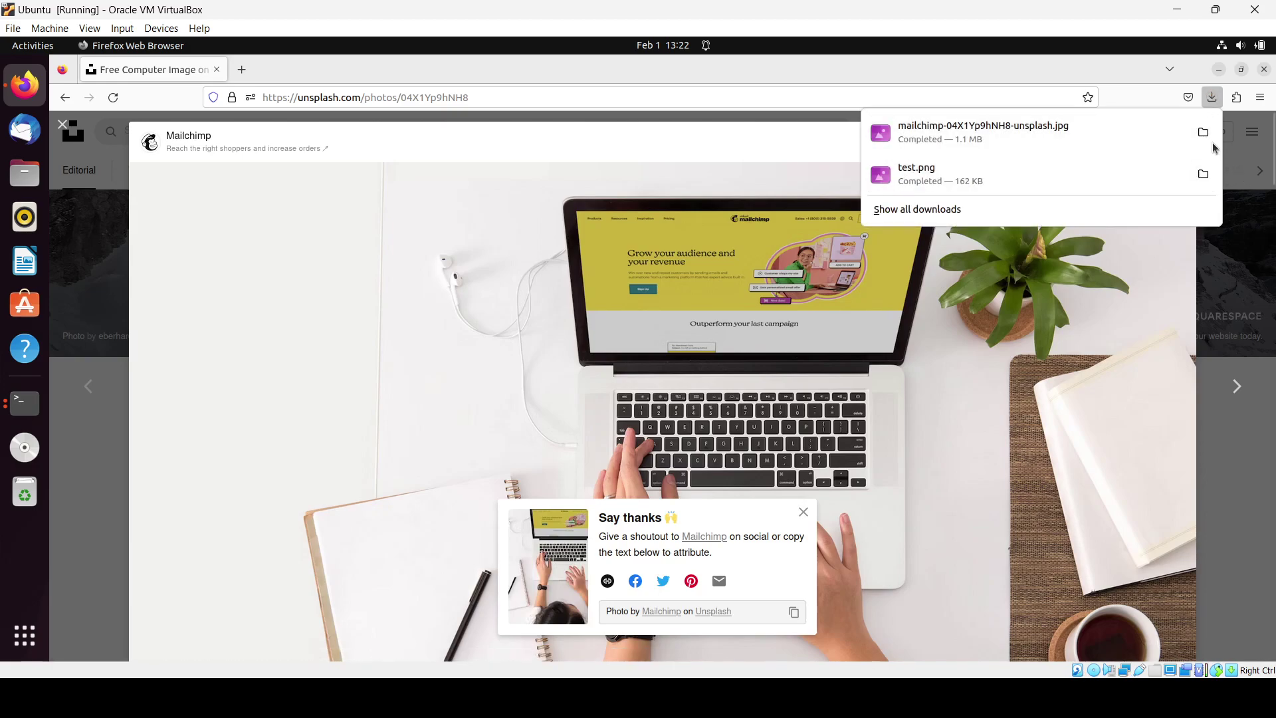
Step: Close Firefox and start GIMP by running the gimp command in Terminal
{"action": "left_click", "coordinate": [1265, 69]}
{"action": "left_click", "coordinate": [1265, 69]}
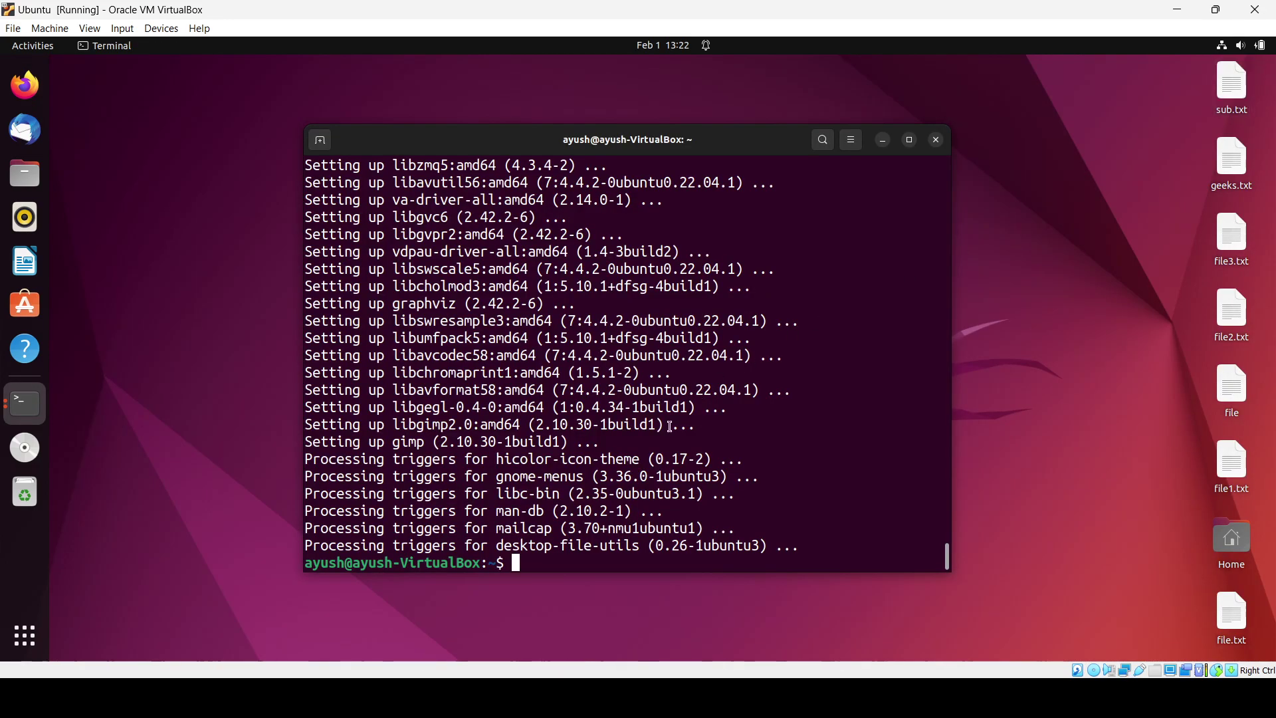
{"action": "scroll", "coordinate": [824, 386], "scroll_direction": "up", "scroll_amount": 5}
{"action": "scroll", "coordinate": [824, 386], "scroll_direction": "down", "scroll_amount": 5}
{"action": "type", "text": "gimp"}
{"action": "key", "text": "Return"}
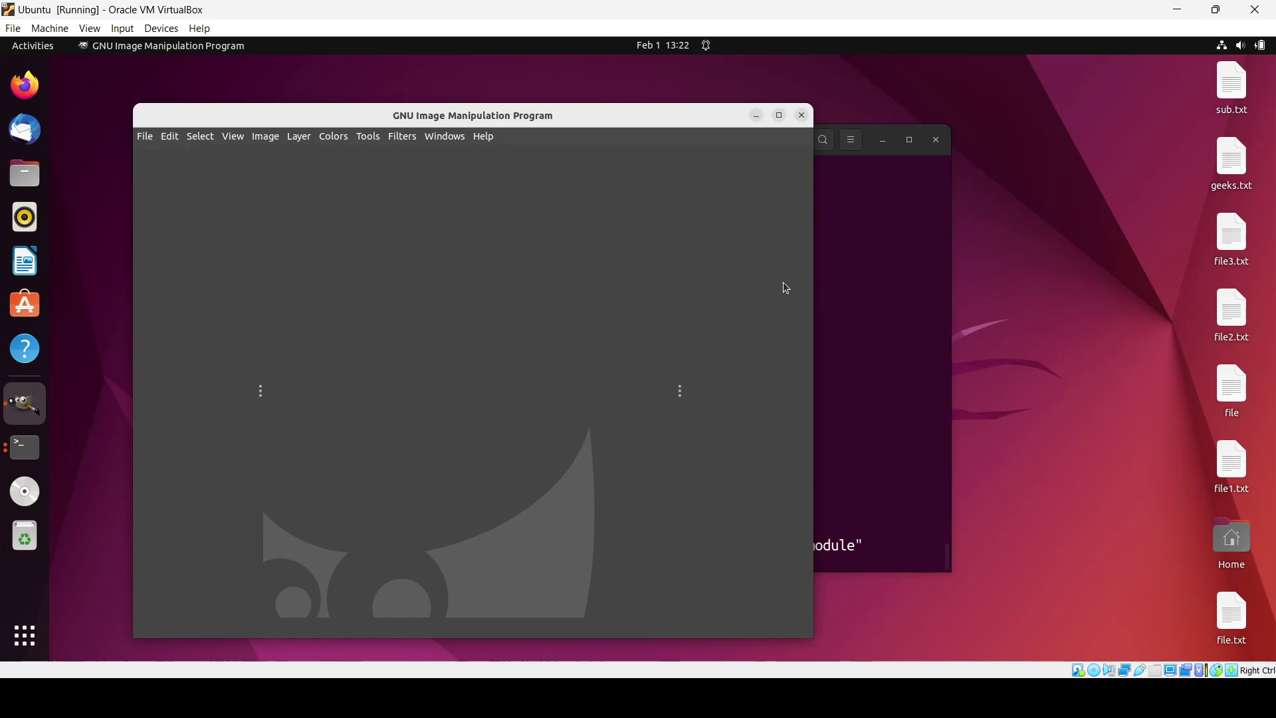
Step: Maximize GIMP and open mailchimp-04X1Yp9hNH8-unsplash.jpg from Downloads, keeping its embedded colour profile
{"action": "left_click", "coordinate": [780, 116]}
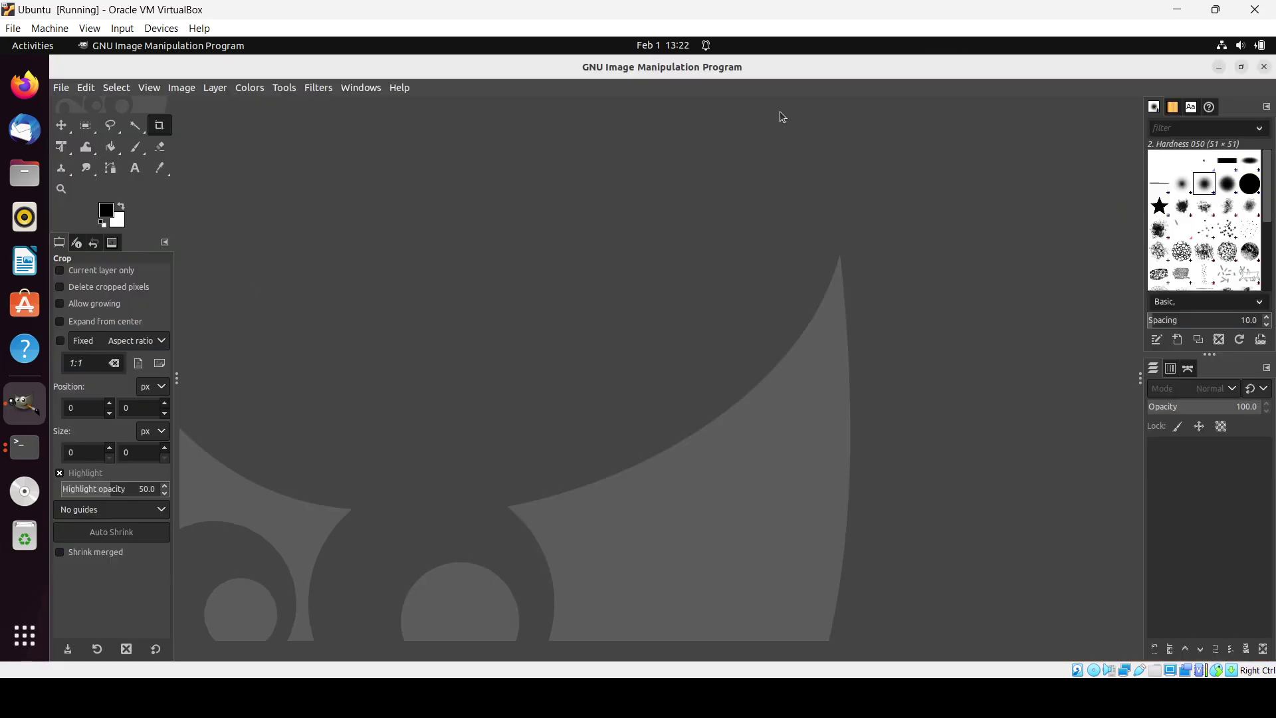
{"action": "left_click", "coordinate": [61, 90]}
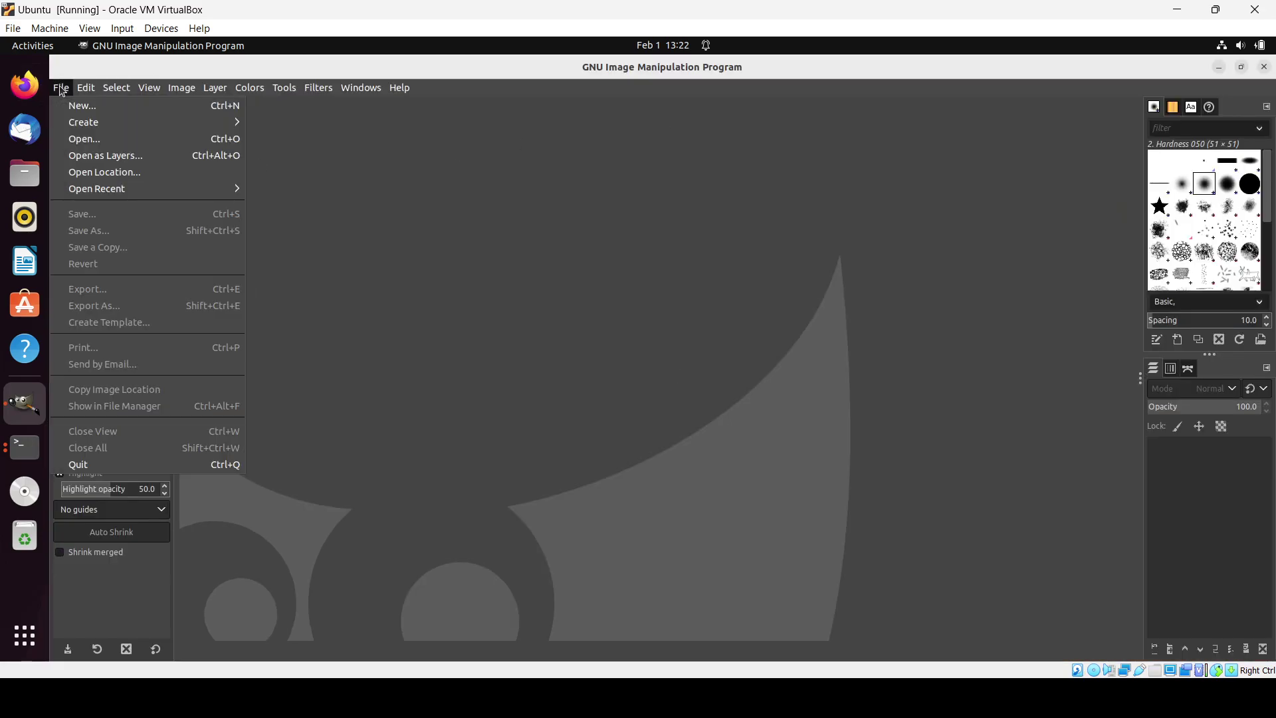
{"action": "left_click", "coordinate": [85, 145]}
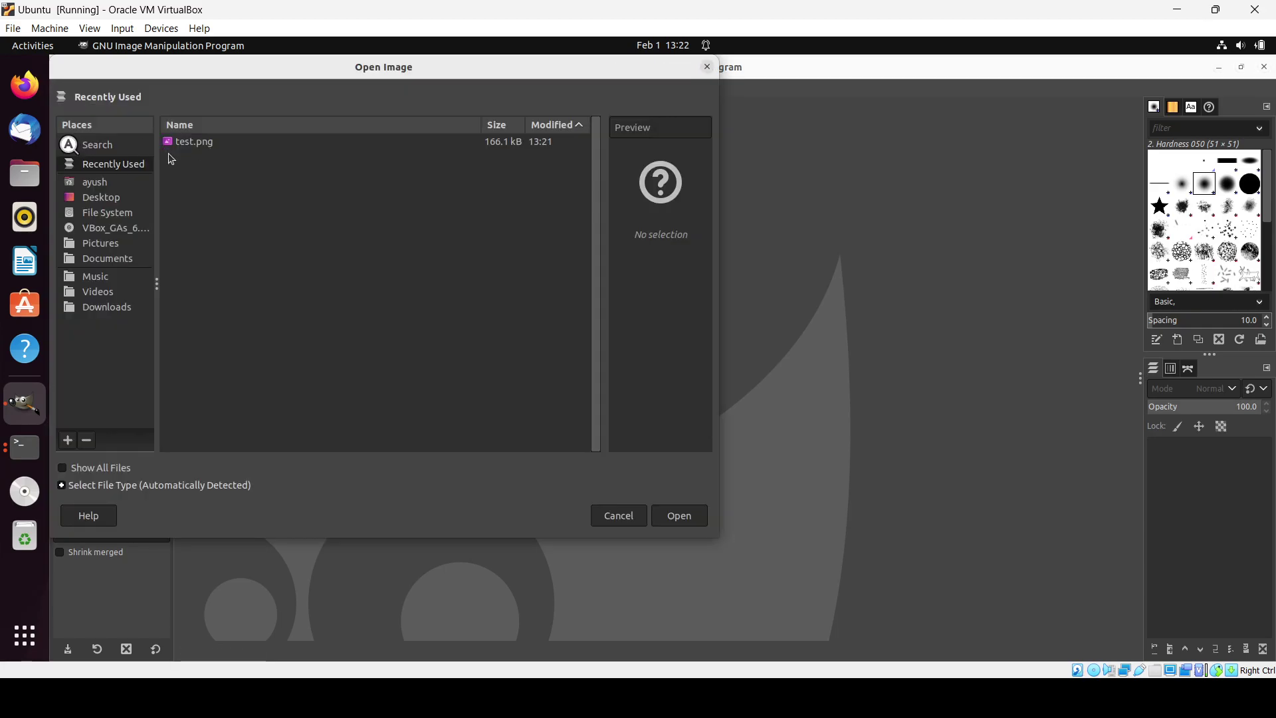
{"action": "left_click", "coordinate": [64, 469]}
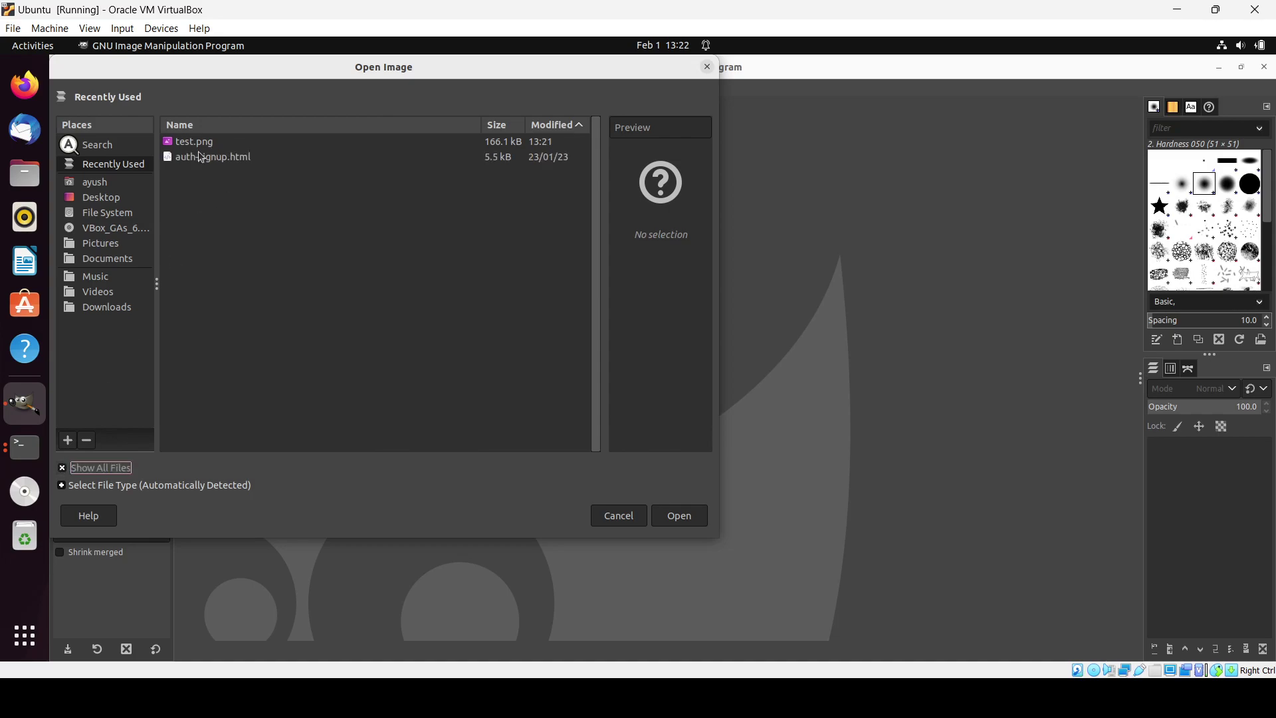
{"action": "left_click", "coordinate": [91, 263]}
{"action": "left_click", "coordinate": [94, 307]}
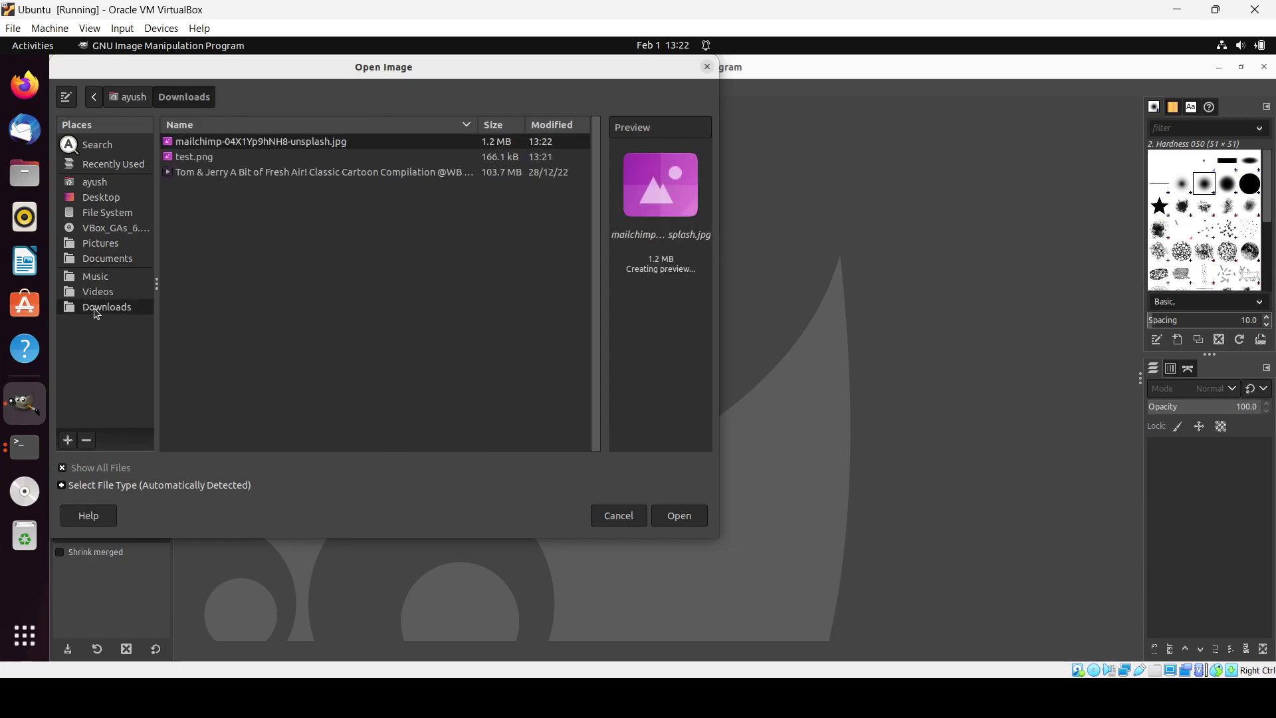
{"action": "left_click", "coordinate": [684, 517]}
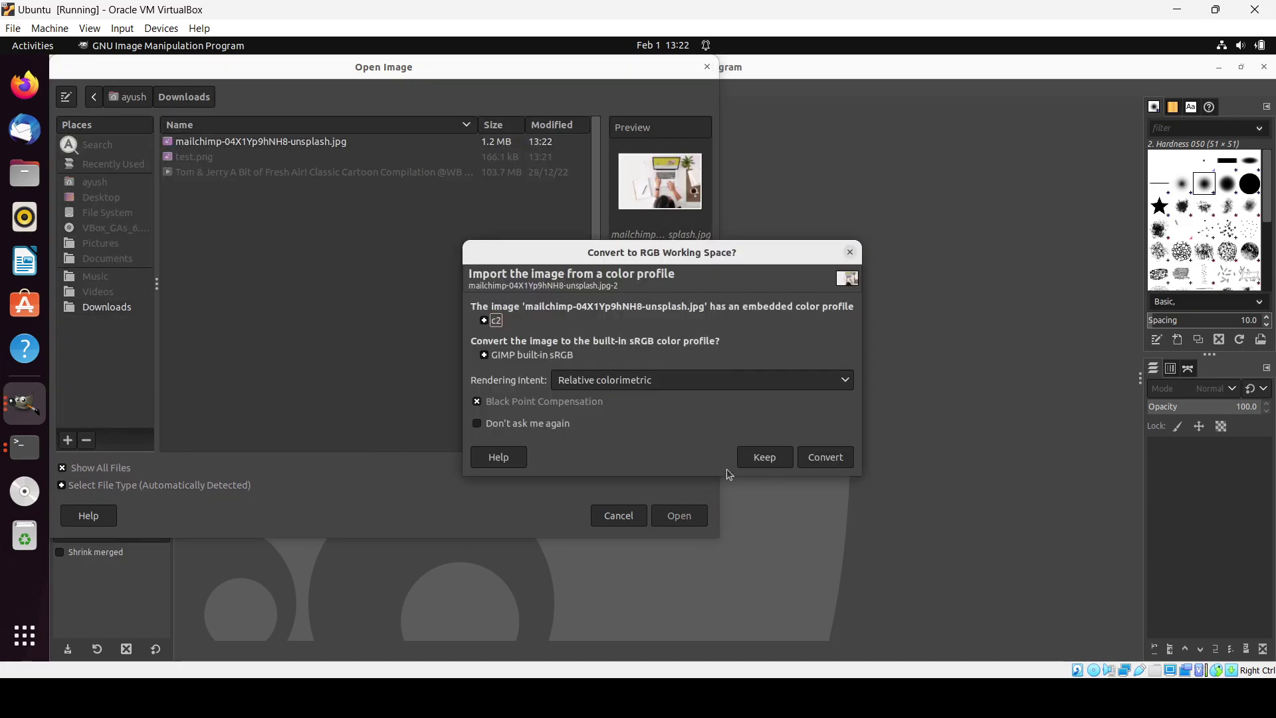
{"action": "left_click", "coordinate": [770, 461]}
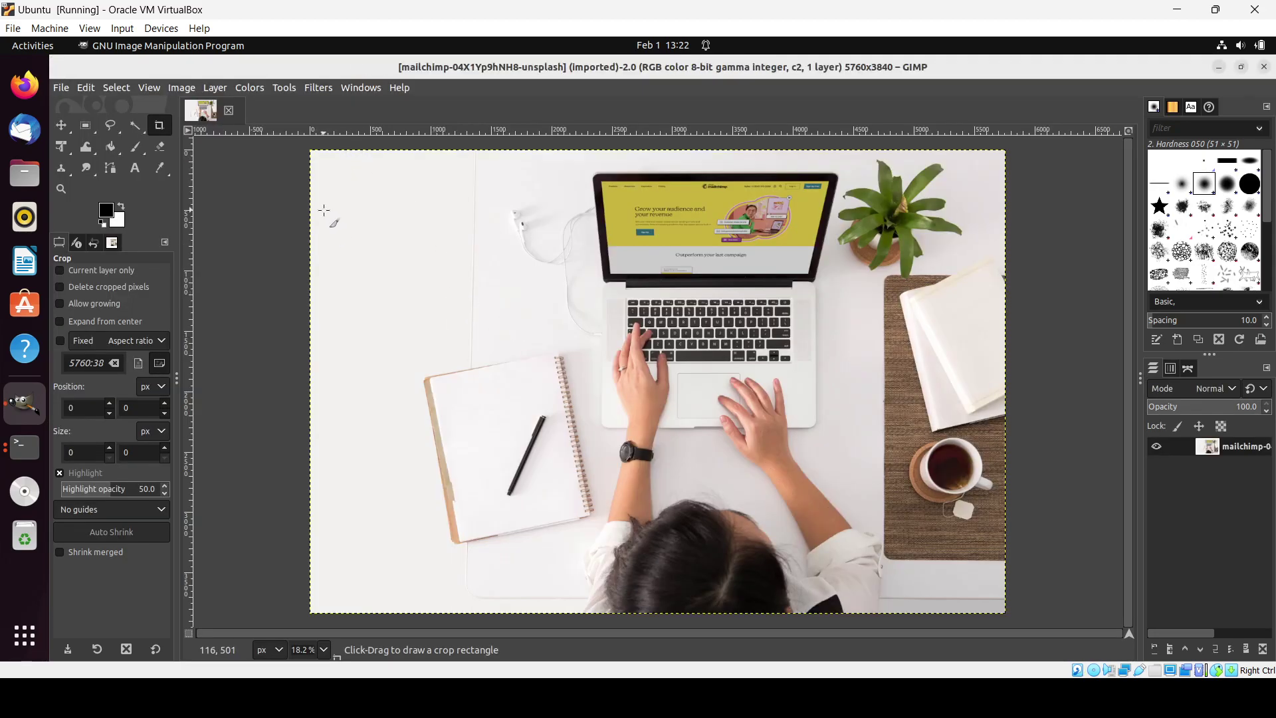
{"action": "left_click_drag", "start_coordinate": [334, 210], "coordinate": [423, 238]}
{"action": "left_click_drag", "start_coordinate": [508, 269], "coordinate": [470, 312]}
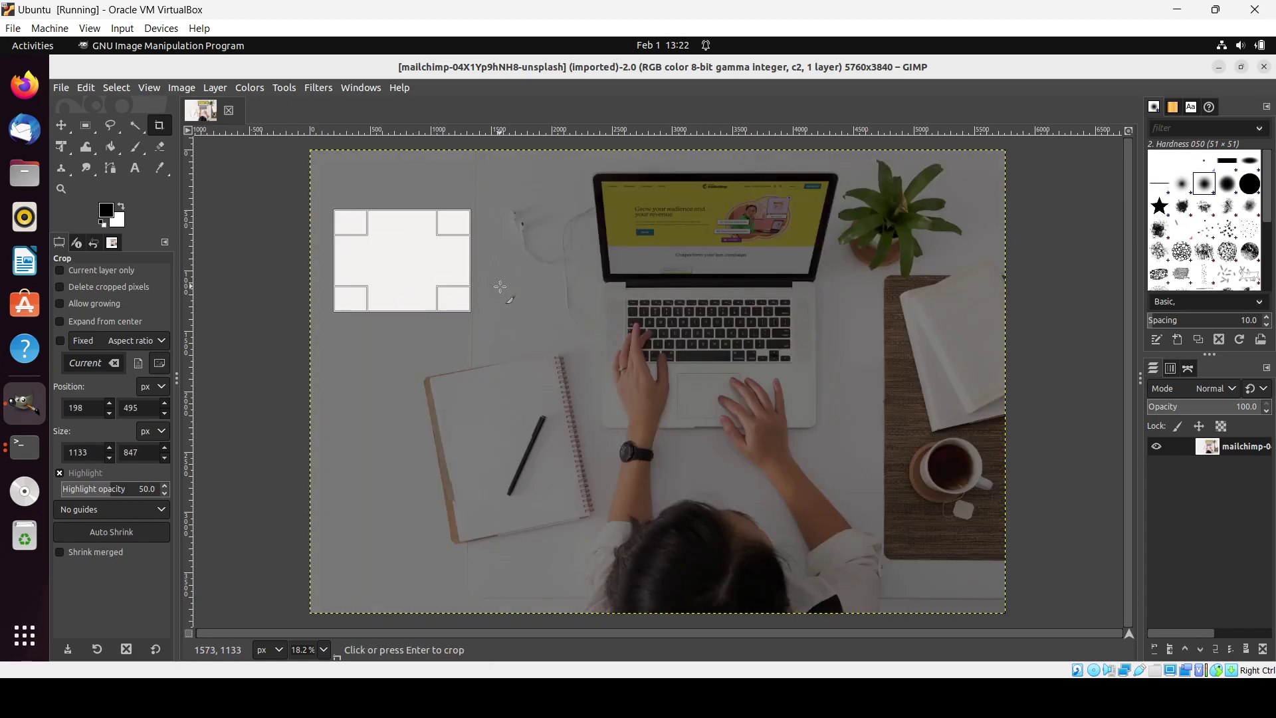
{"action": "left_click", "coordinate": [500, 287]}
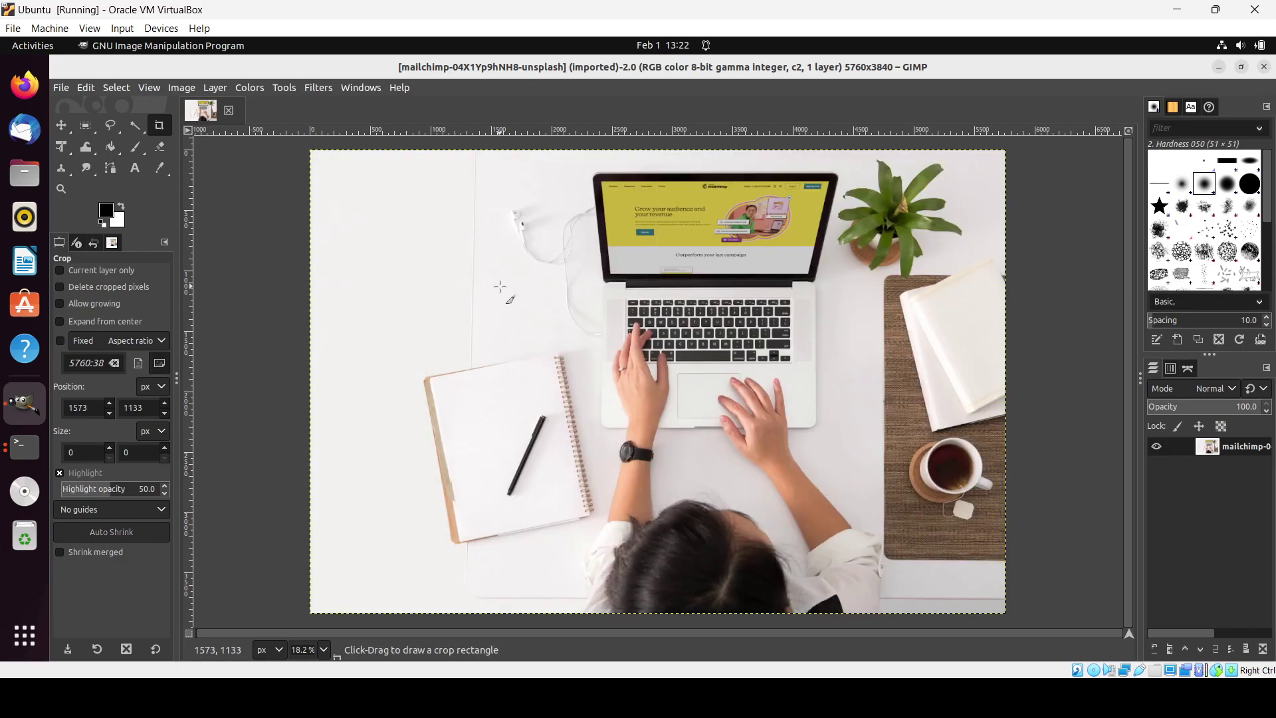